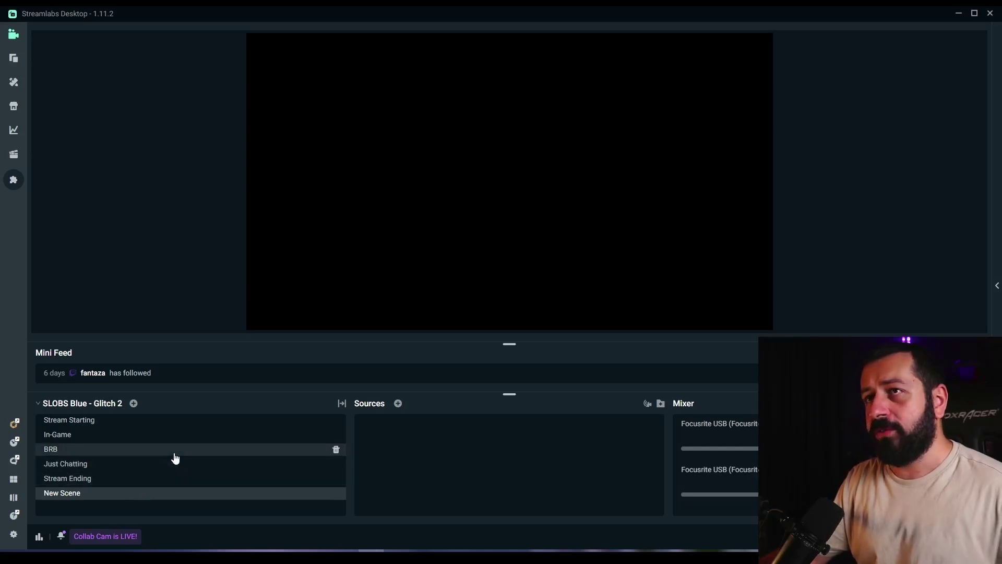
Step: Switch to New Scene and pick Collab Cam as the new source type
{"action": "left_click", "coordinate": [83, 493]}
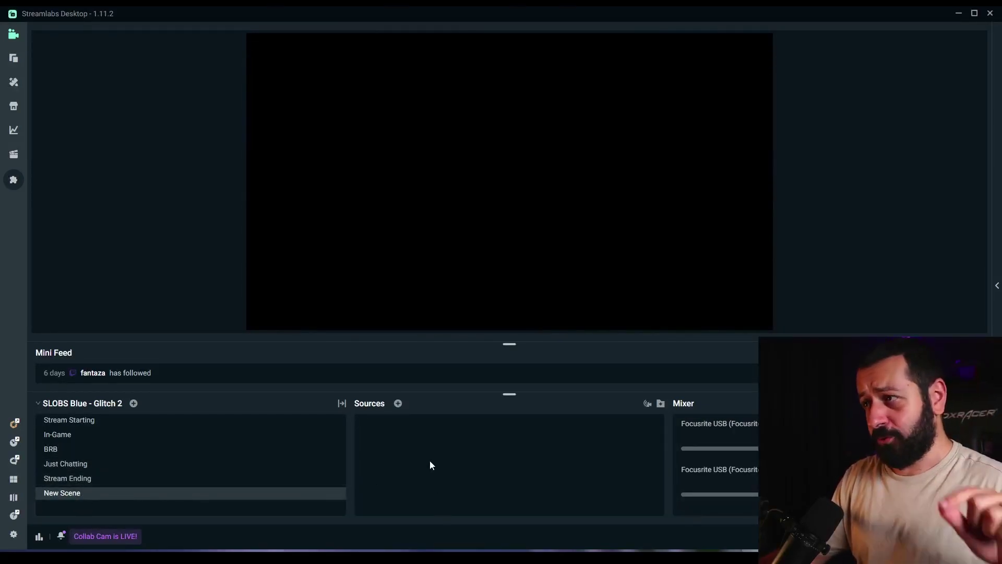
{"action": "left_click", "coordinate": [398, 403]}
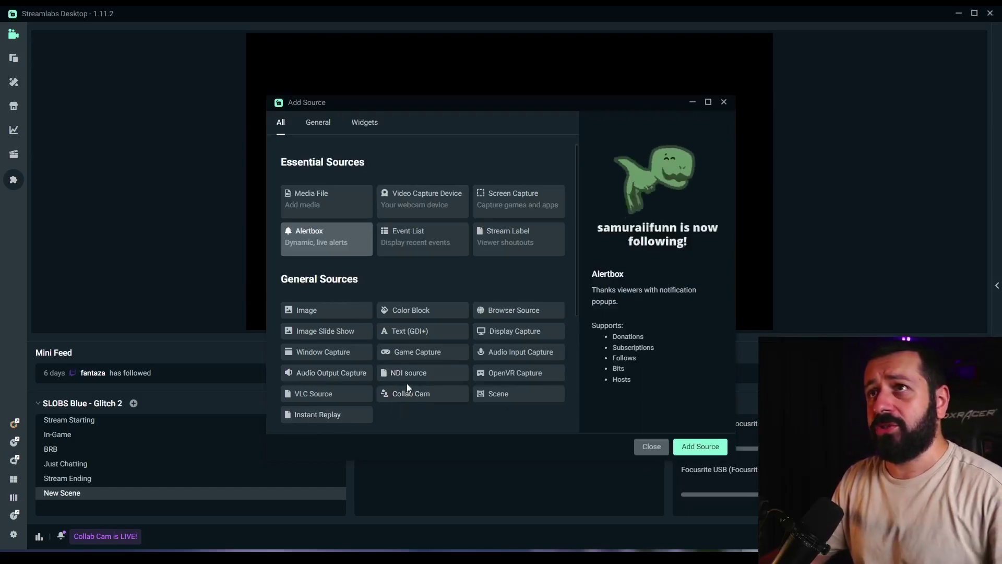
{"action": "left_click", "coordinate": [407, 394]}
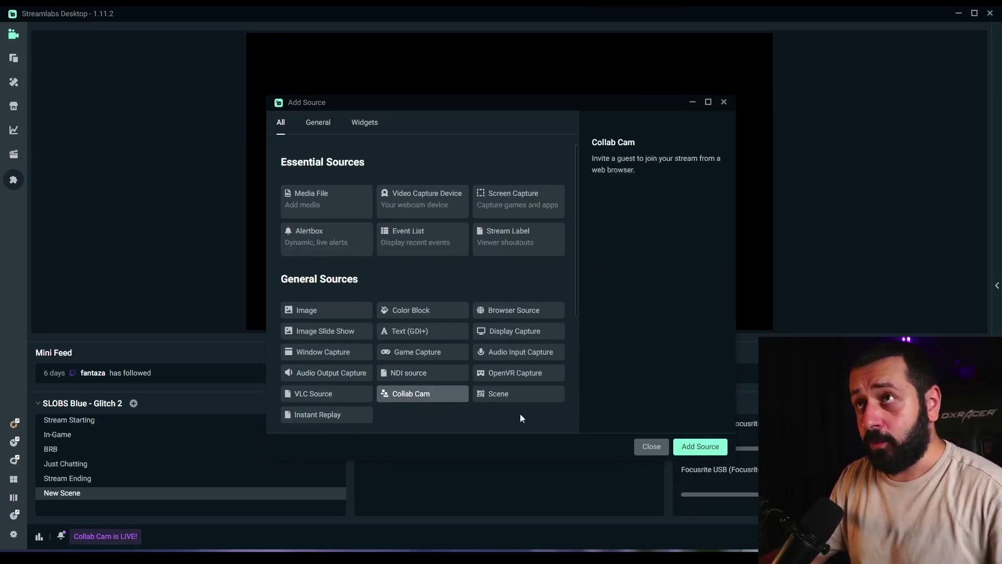
Step: Add a source named Collab Cam and start Collab Cam to get the guest invite link
{"action": "left_click", "coordinate": [713, 444]}
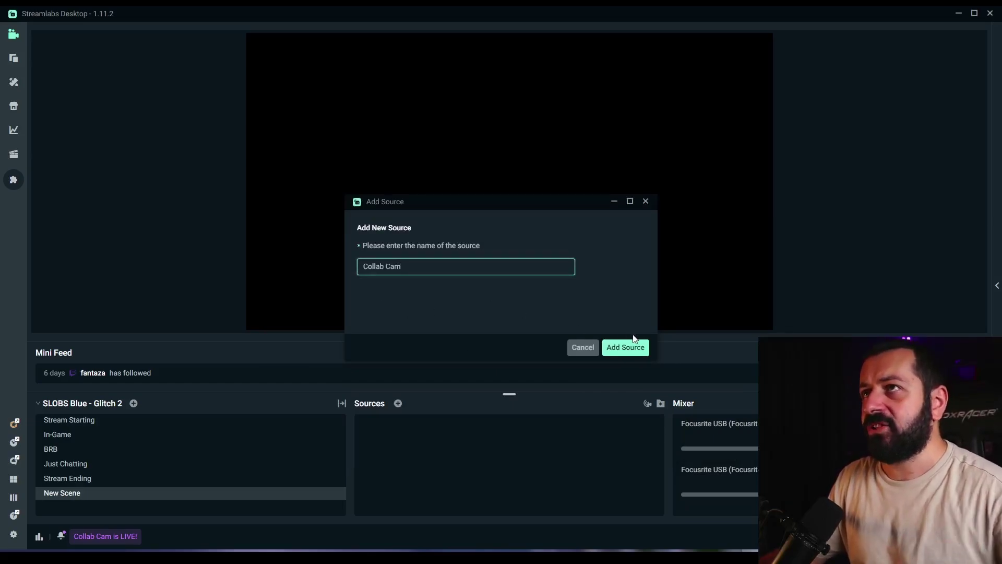
{"action": "left_click", "coordinate": [633, 347]}
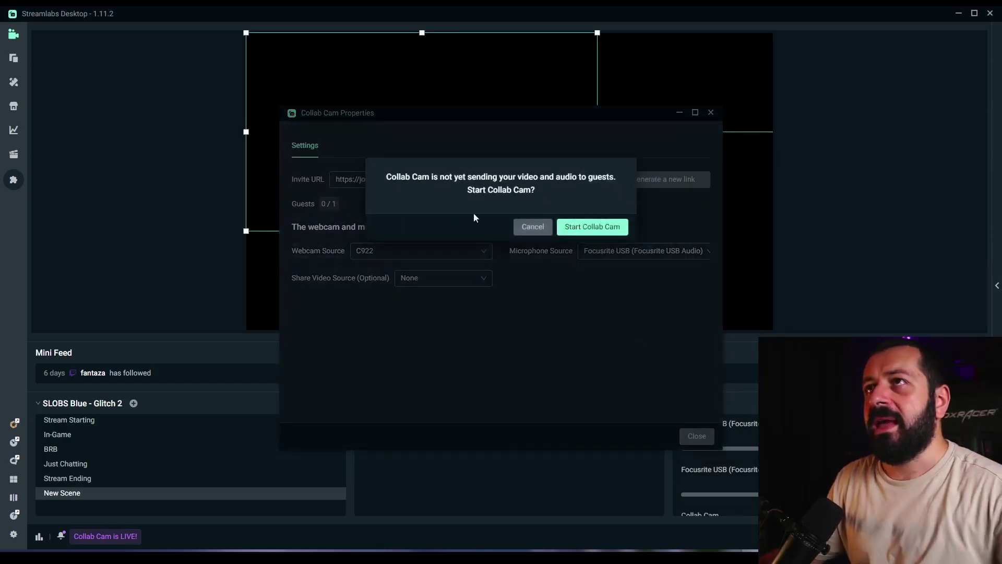
{"action": "left_click", "coordinate": [590, 226]}
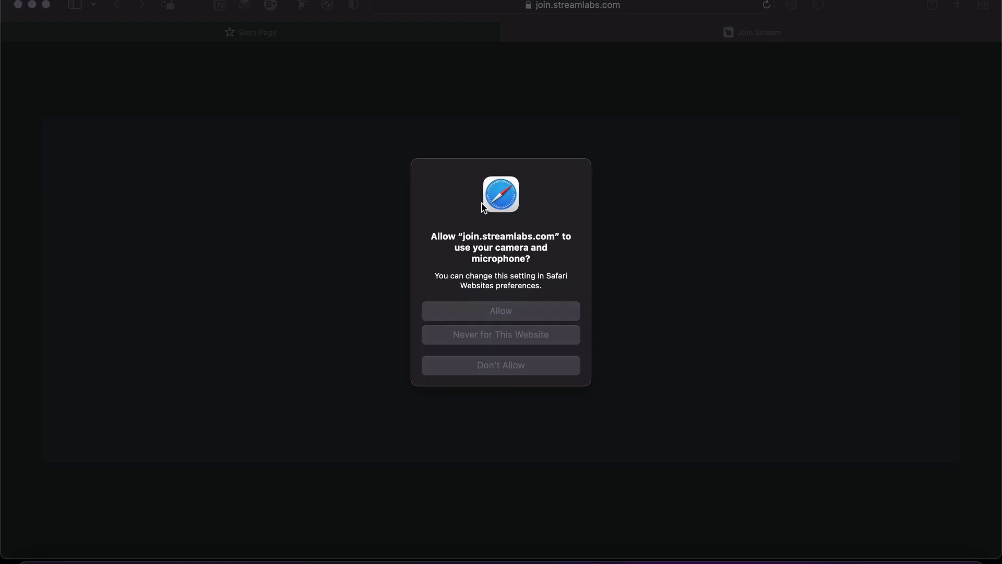
Step: Allow camera and microphone access, keeping MacBook Air Microphone and FaceTime HD Camera selected
{"action": "left_click", "coordinate": [470, 188]}
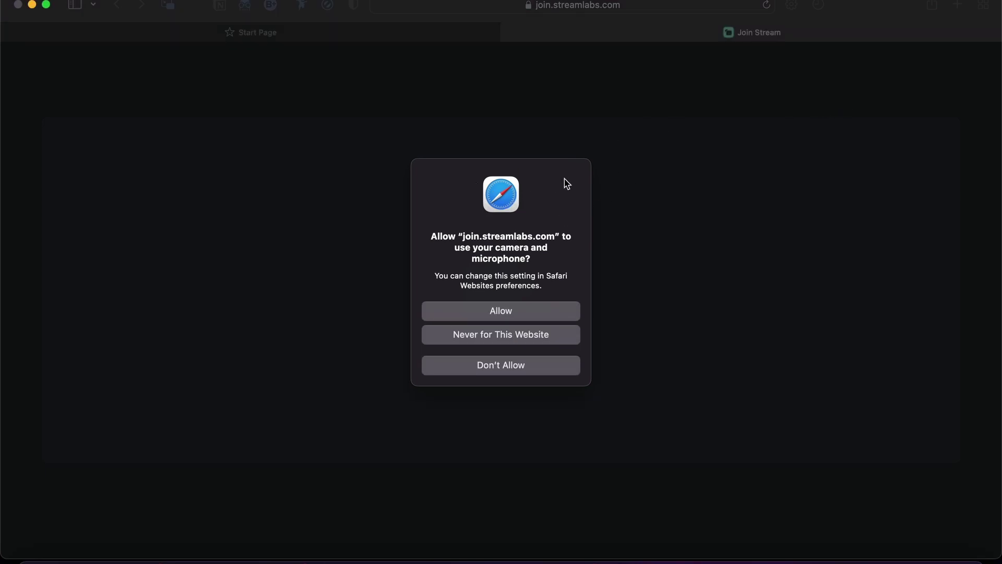
{"action": "left_click", "coordinate": [484, 317]}
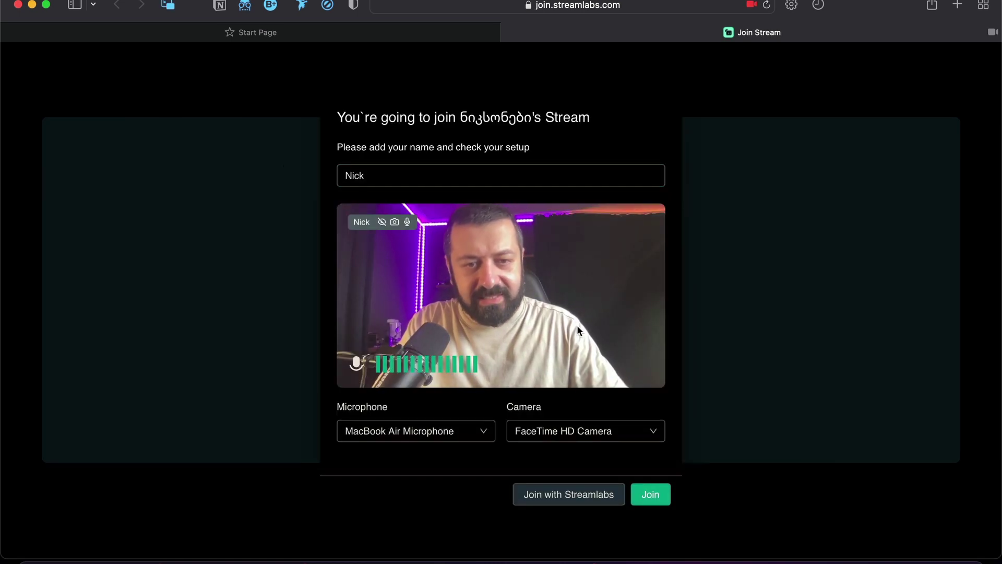
{"action": "left_click", "coordinate": [369, 436]}
{"action": "left_click", "coordinate": [369, 438]}
{"action": "left_click", "coordinate": [559, 437]}
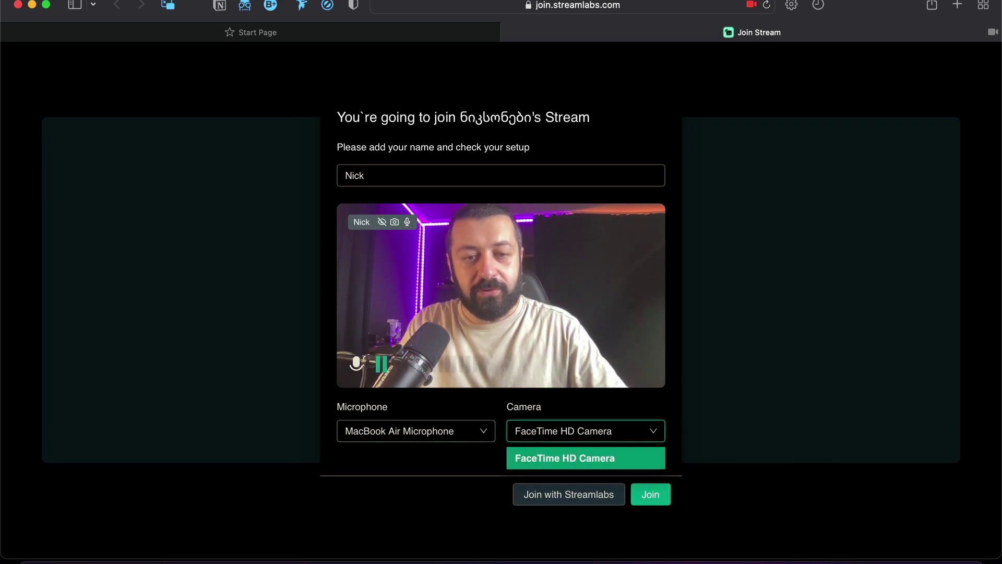
{"action": "left_click", "coordinate": [576, 435]}
Step: Add Macbook to the guest name, fixing the typo, and join the stream
{"action": "left_click", "coordinate": [377, 178]}
{"action": "type", "text": "Mca"}
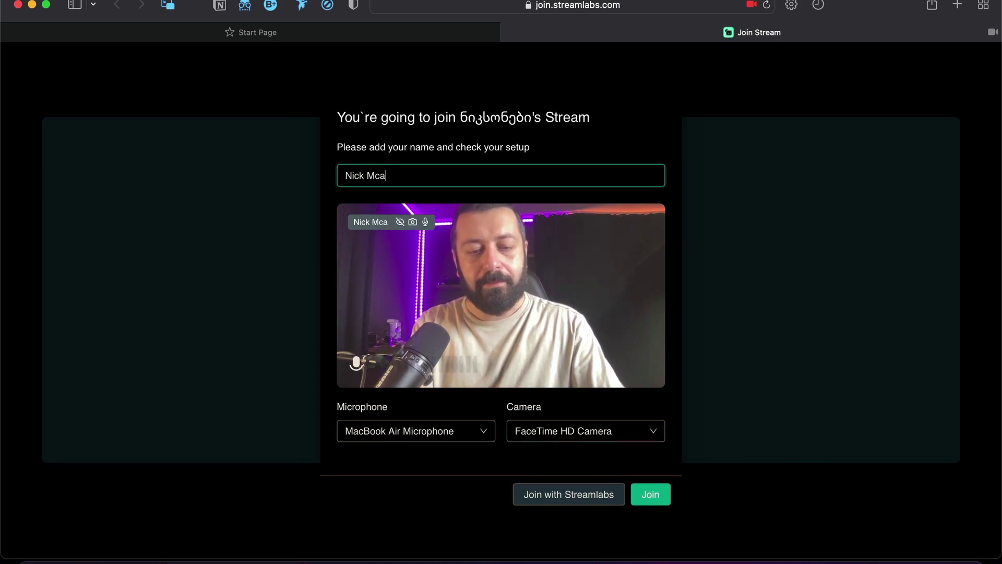
{"action": "type", "text": "book"}
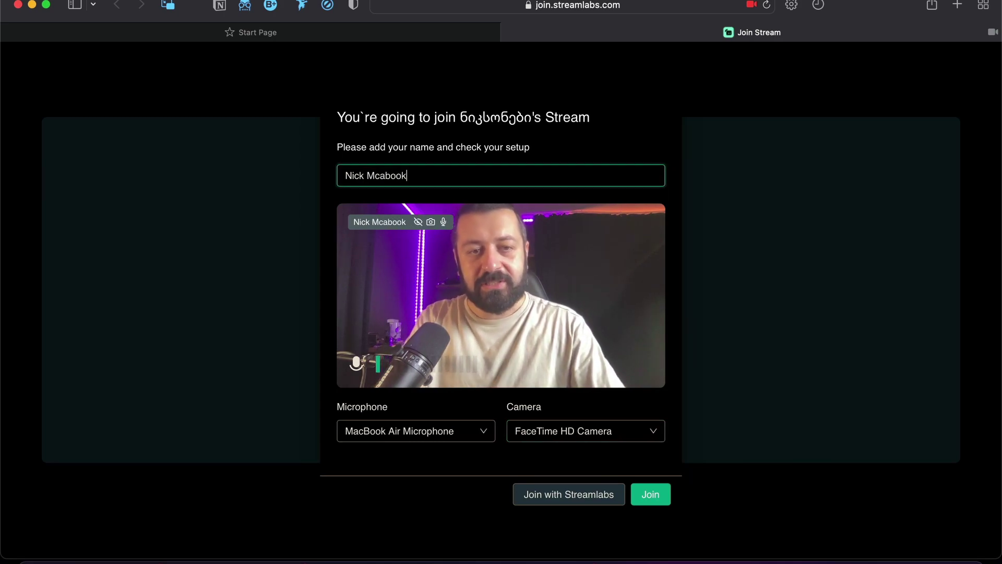
{"action": "double_click", "coordinate": [388, 170]}
{"action": "type", "text": "Macbook"}
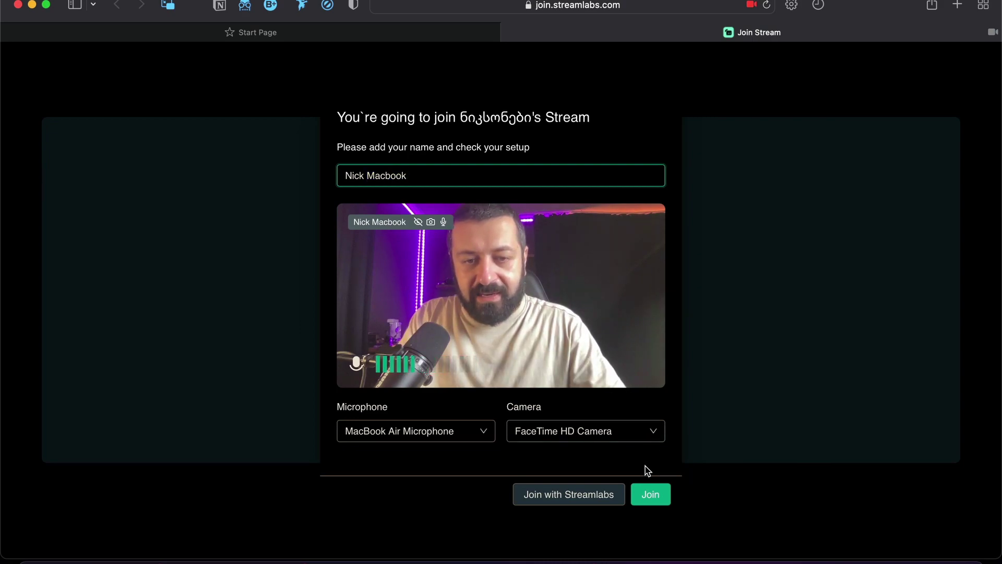
{"action": "left_click", "coordinate": [663, 496]}
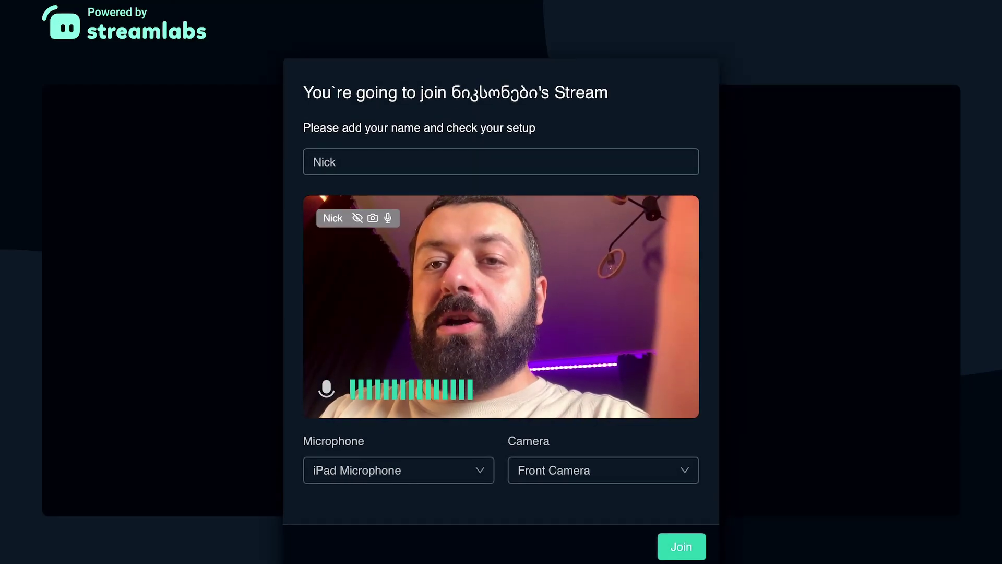
Step: Add iPad to the guest name on the iPad's join page
{"action": "left_click", "coordinate": [337, 189]}
{"action": "type", "text": "i"}
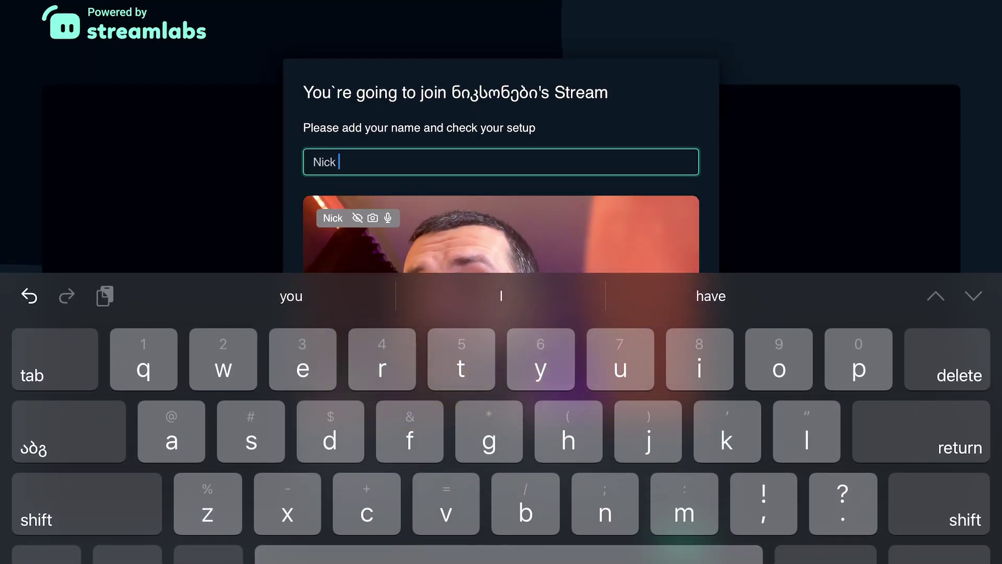
{"action": "type", "text": "Pad"}
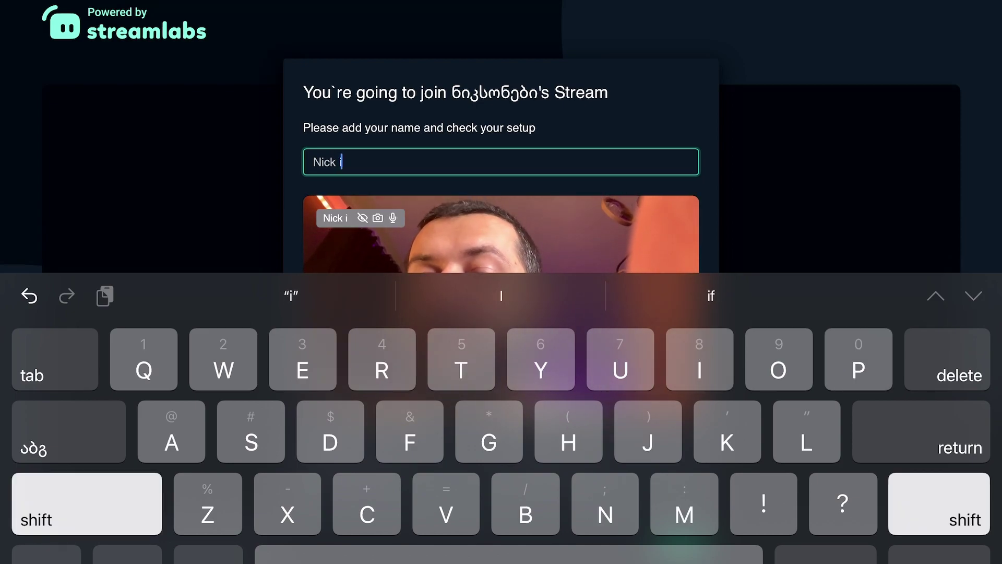
{"action": "key", "text": "Return"}
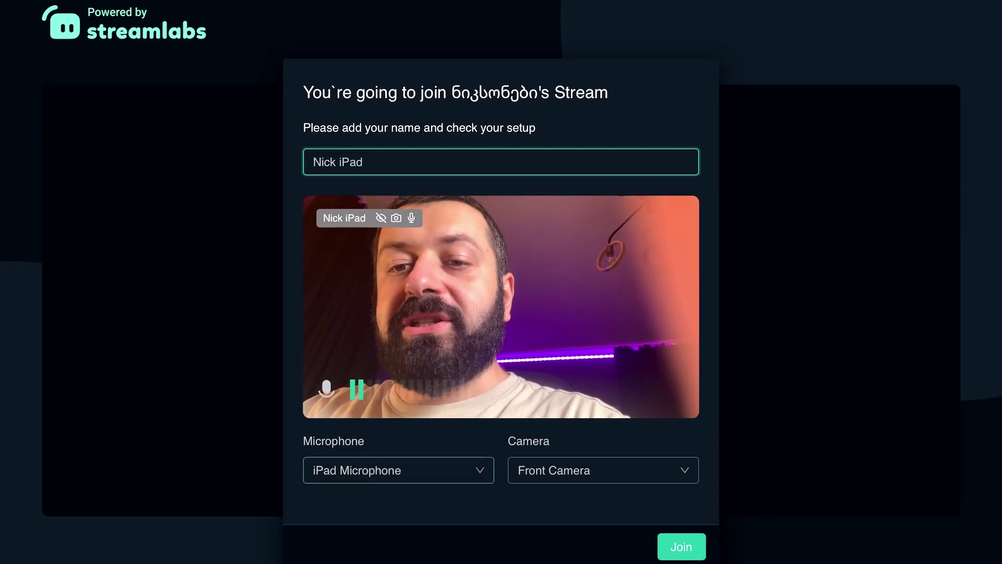
Step: Keep iPad Microphone, try Back Camera then return to Front Camera, and join the stream
{"action": "left_click", "coordinate": [398, 470]}
{"action": "left_click", "coordinate": [398, 503]}
{"action": "left_click", "coordinate": [603, 470]}
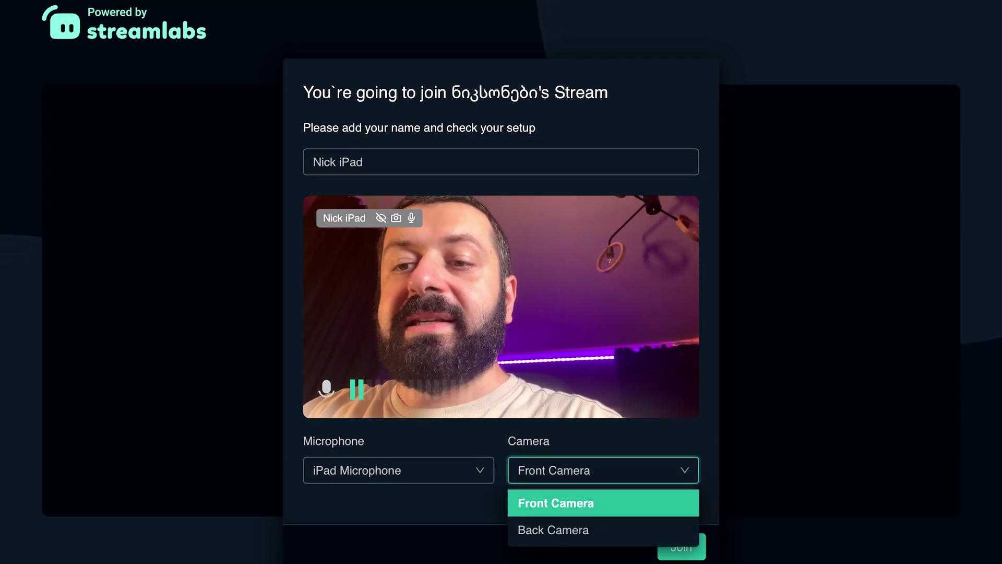
{"action": "left_click", "coordinate": [555, 530]}
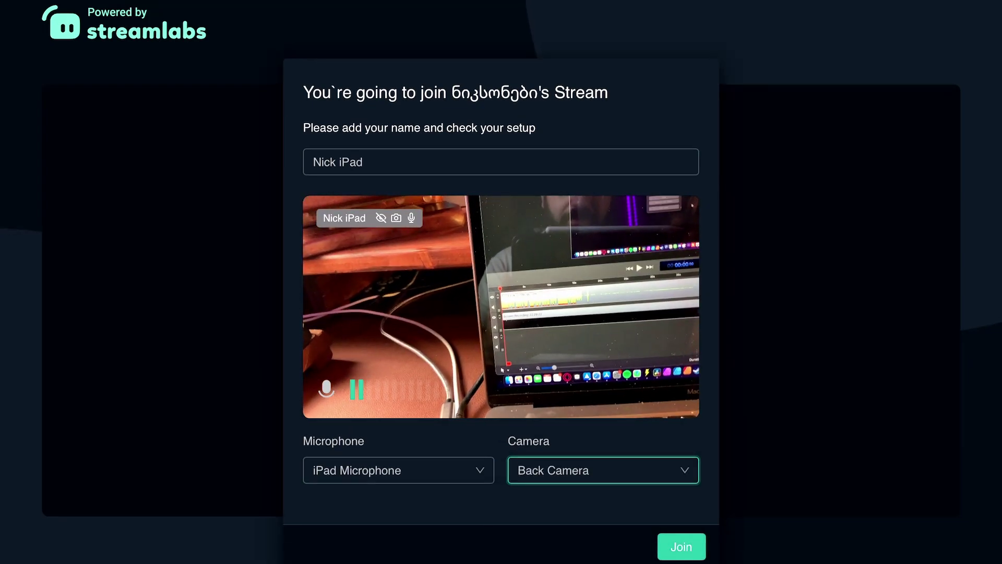
{"action": "left_click", "coordinate": [603, 470]}
{"action": "left_click", "coordinate": [553, 502]}
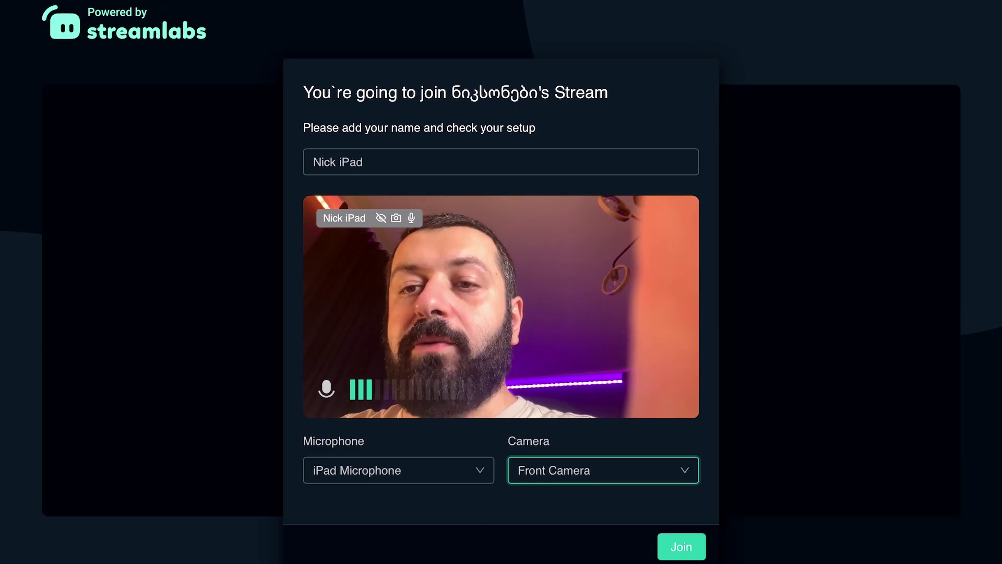
{"action": "left_click", "coordinate": [681, 547]}
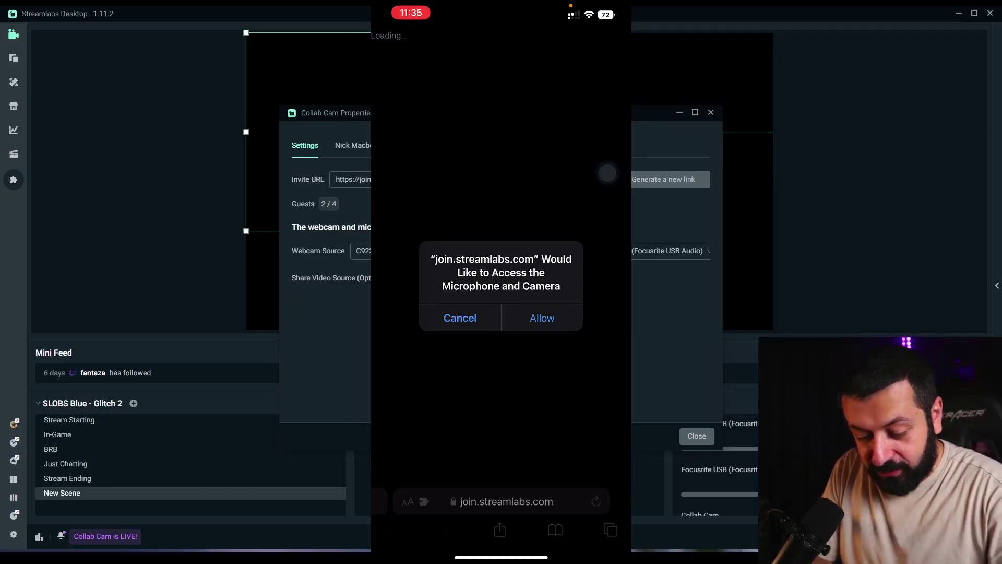
Step: Allow camera and microphone access on the iPhone and enter a guest name ending in iPhone
{"action": "left_click", "coordinate": [541, 318]}
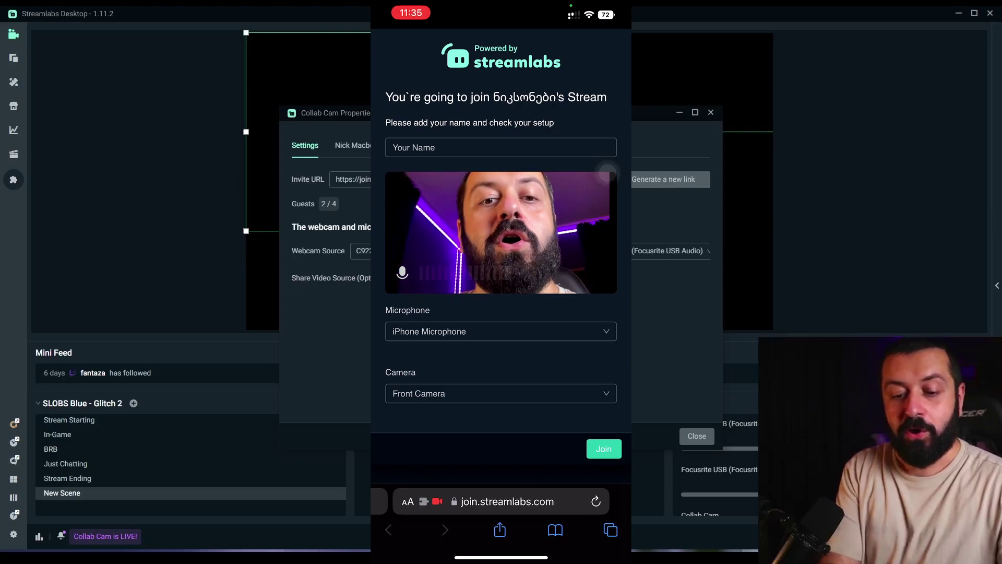
{"action": "left_click", "coordinate": [500, 147]}
{"action": "type", "text": "N"}
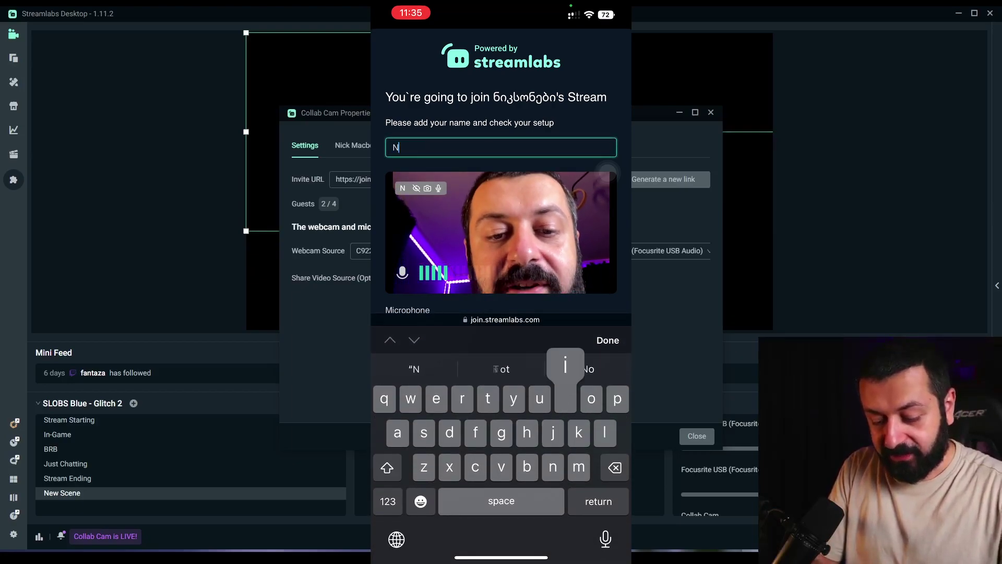
{"action": "type", "text": "ick iPhone"}
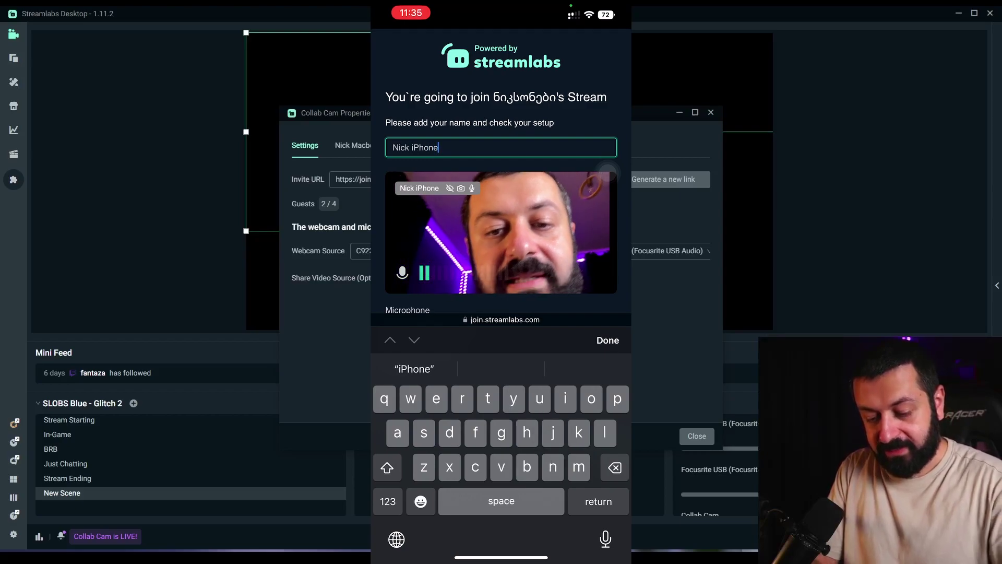
{"action": "left_click", "coordinate": [608, 340]}
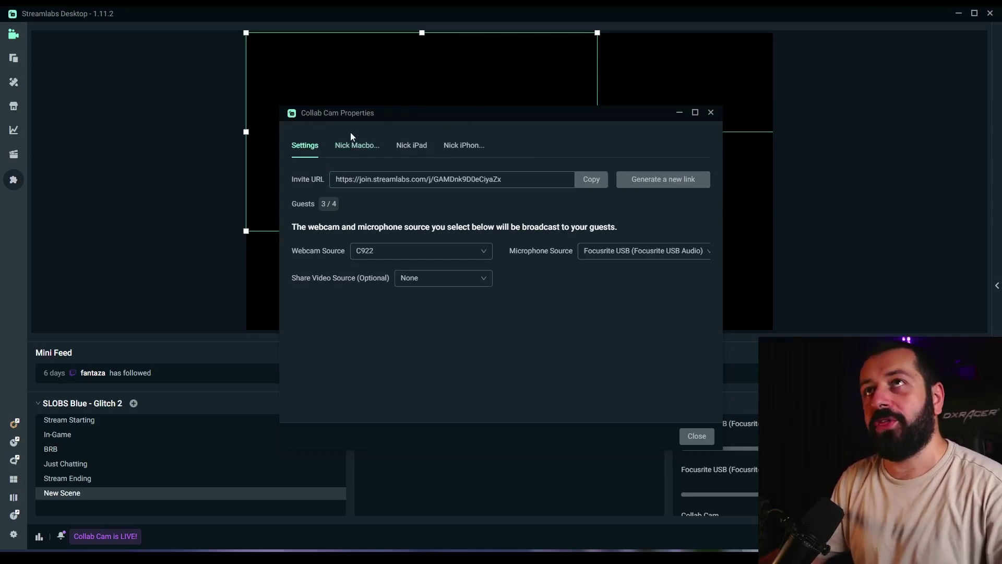
Step: Review each guest tab in Collab Cam Properties, leaving iPad unassigned, and return to the MacBook tab
{"action": "left_click", "coordinate": [357, 147]}
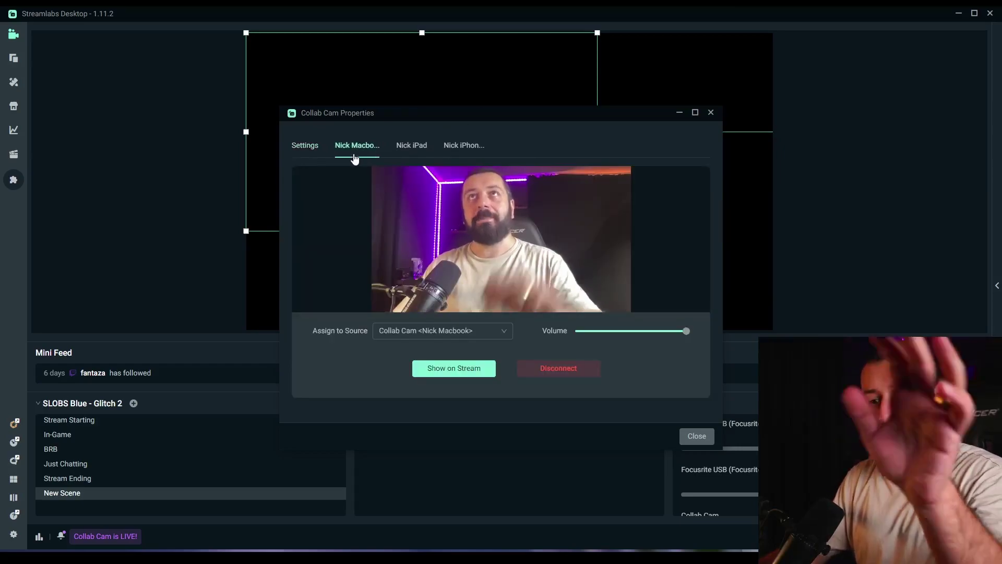
{"action": "left_click", "coordinate": [413, 146]}
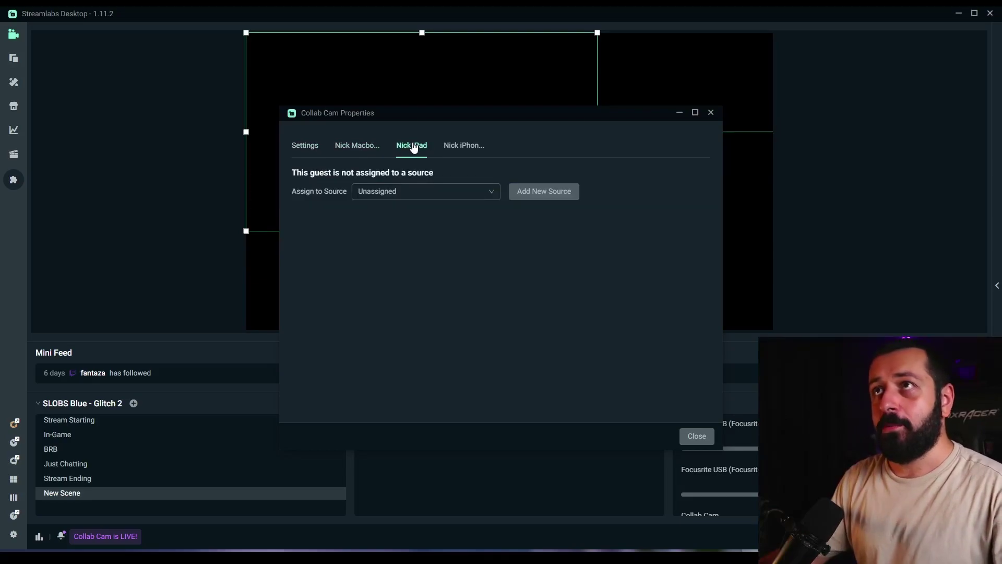
{"action": "left_click", "coordinate": [391, 194]}
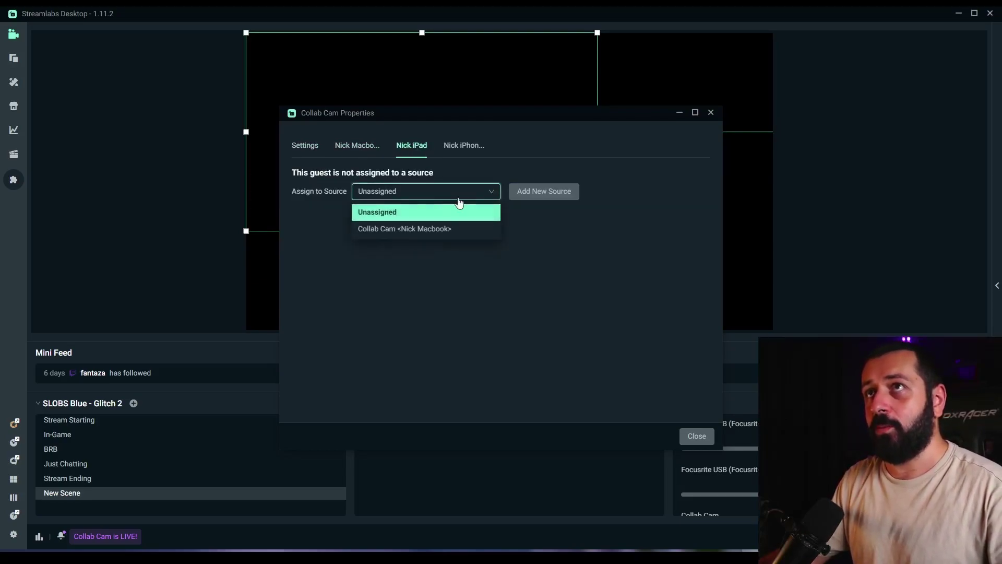
{"action": "left_click", "coordinate": [416, 198]}
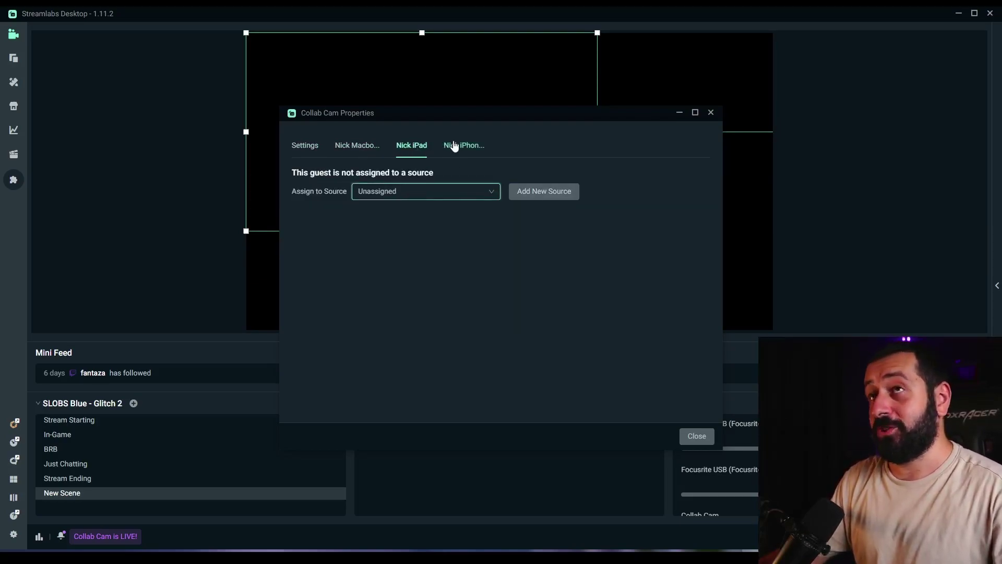
{"action": "left_click", "coordinate": [360, 148]}
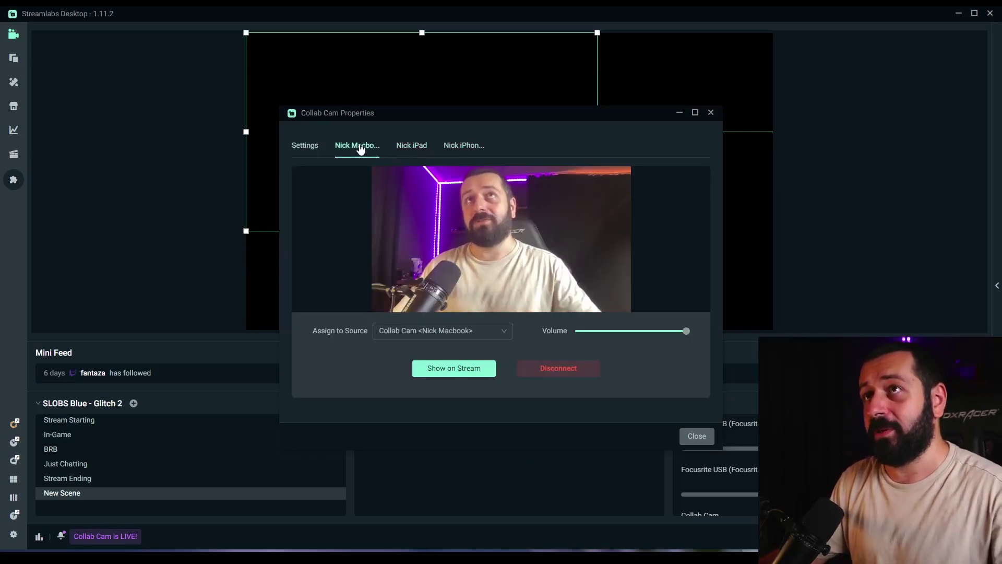
{"action": "left_click", "coordinate": [415, 148]}
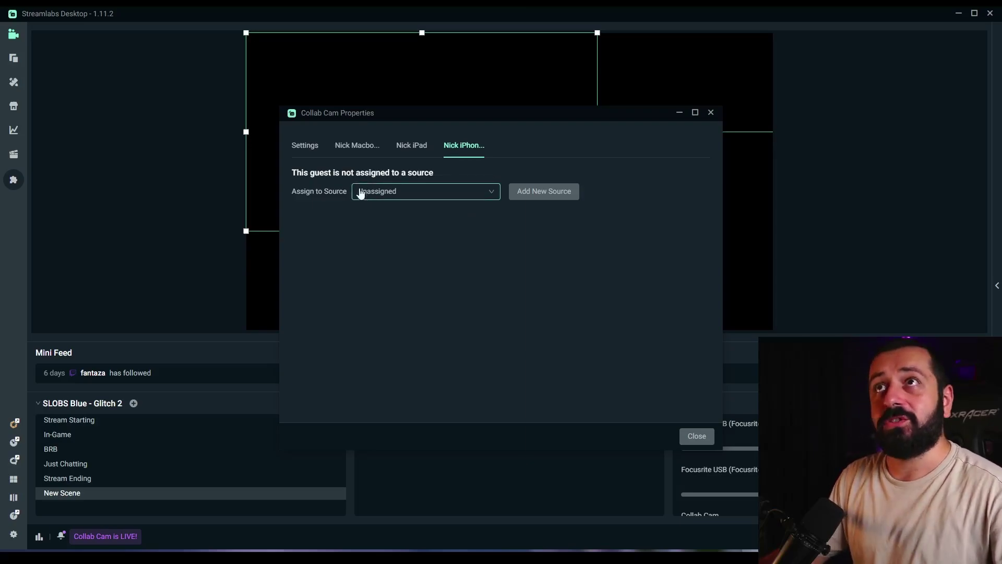
{"action": "left_click", "coordinate": [357, 152]}
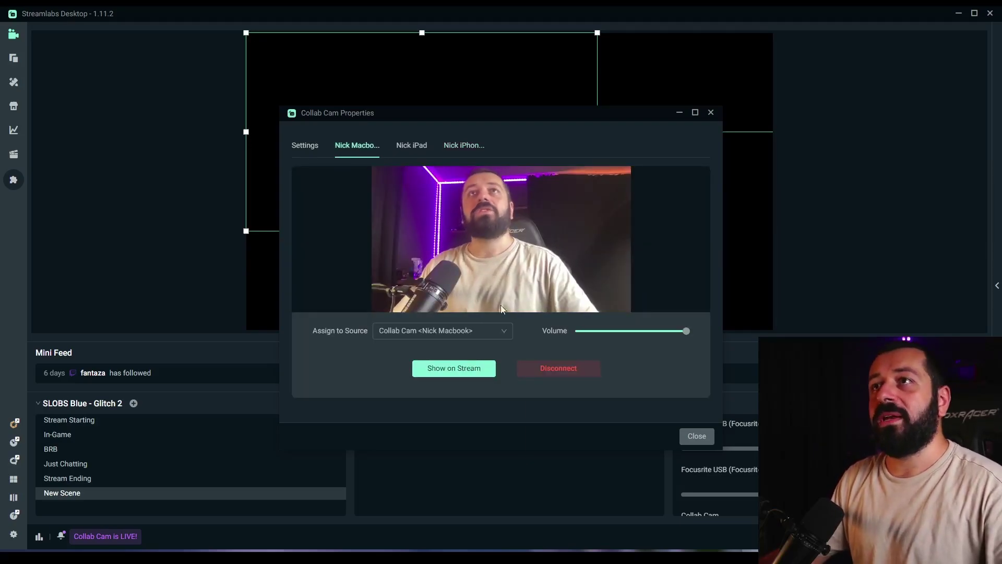
Step: Show the MacBook guest's feed on stream and resize it into the canvas's upper-right corner
{"action": "left_click", "coordinate": [461, 370]}
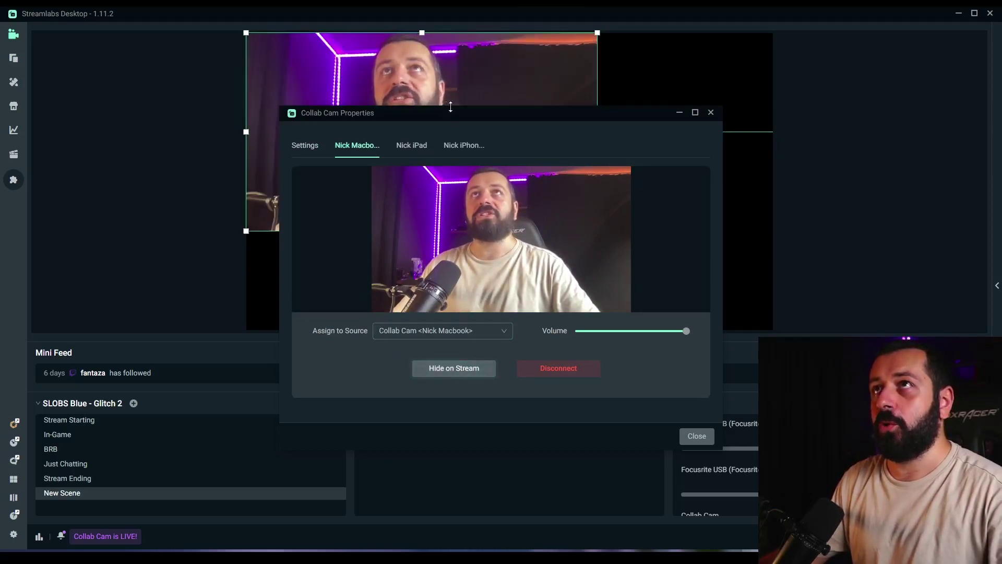
{"action": "left_click_drag", "start_coordinate": [451, 122], "coordinate": [701, 244]}
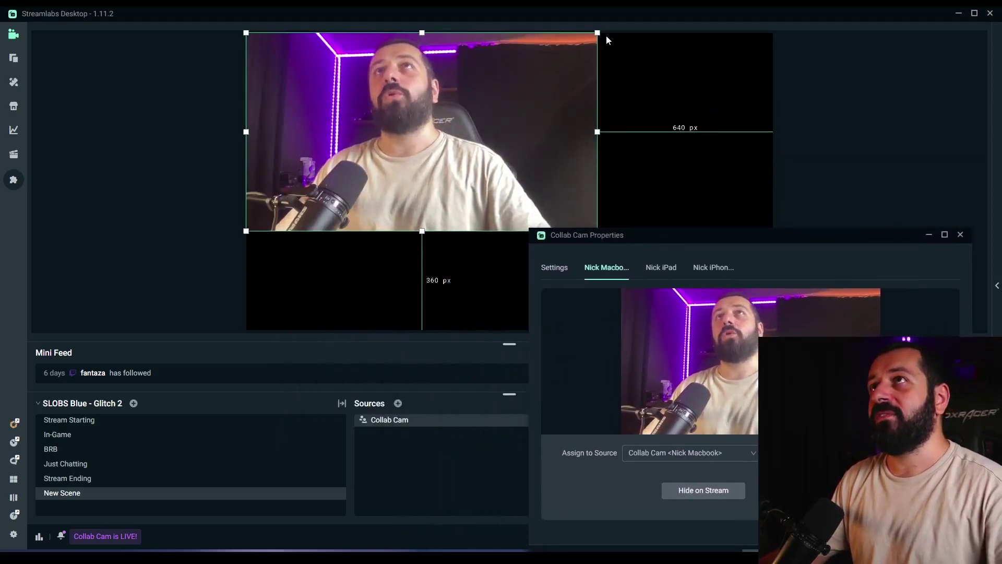
{"action": "left_click_drag", "start_coordinate": [597, 32], "coordinate": [469, 104]}
{"action": "left_click_drag", "start_coordinate": [366, 152], "coordinate": [663, 86]}
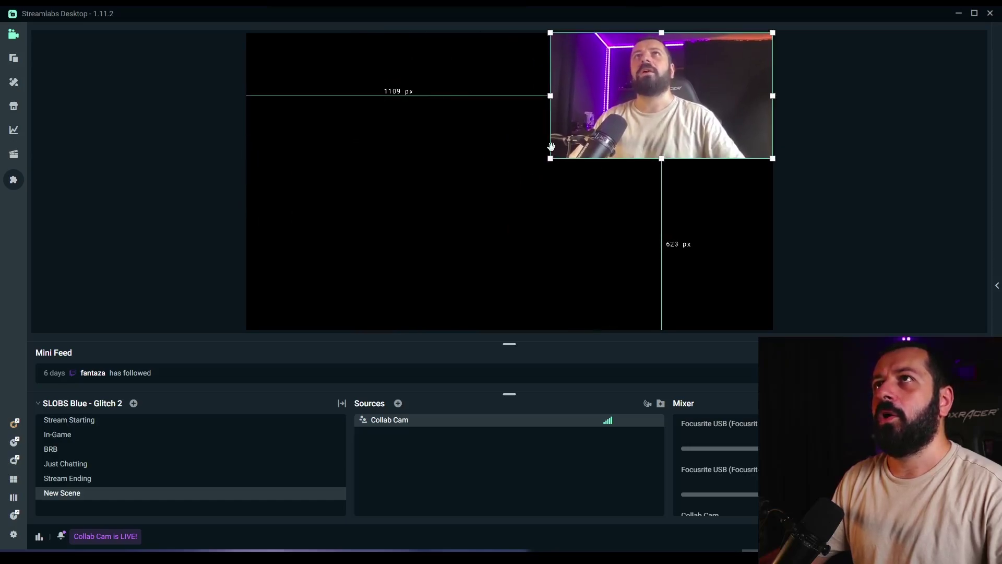
{"action": "left_click_drag", "start_coordinate": [550, 158], "coordinate": [523, 173]}
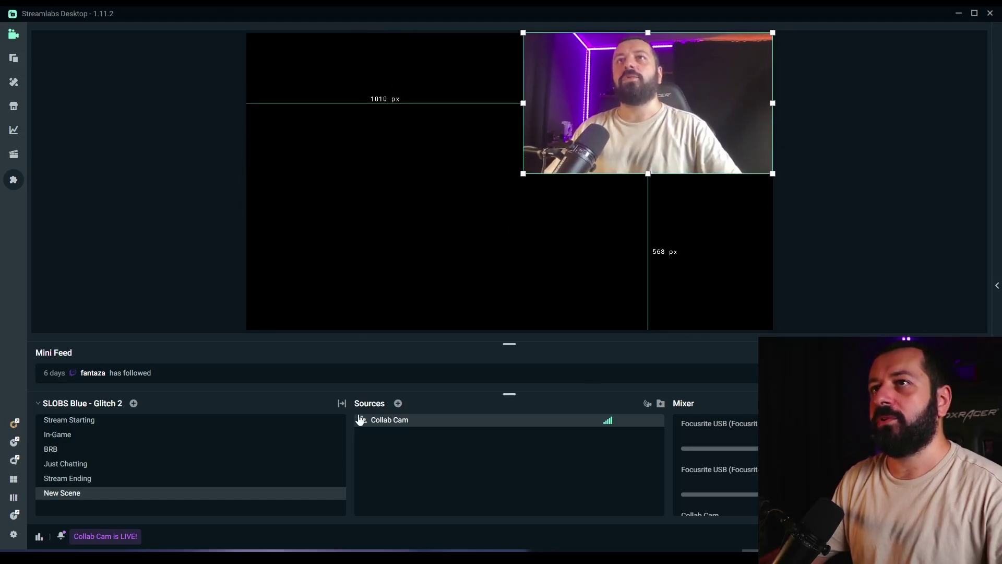
{"action": "left_click", "coordinate": [655, 421]}
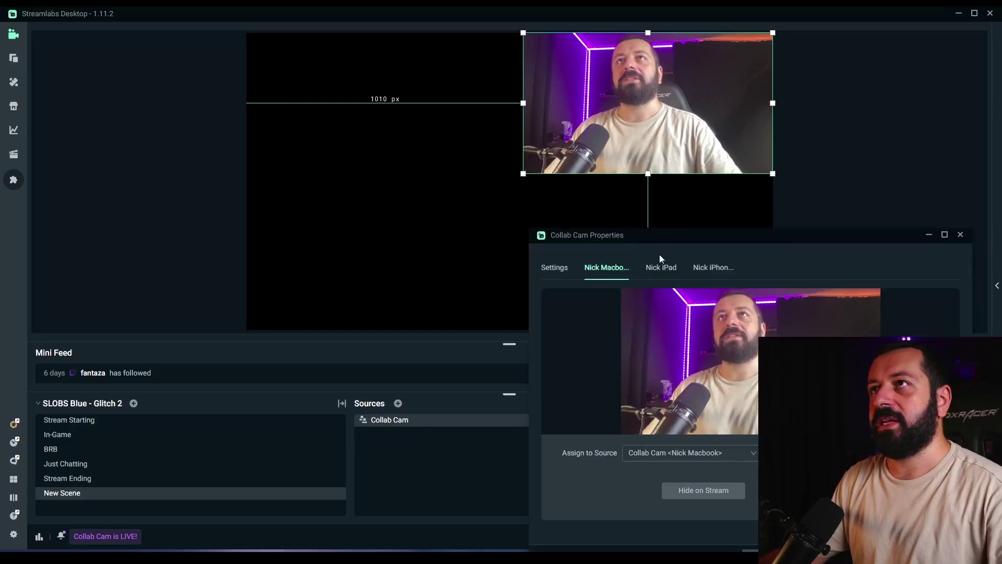
Step: Create a Collab Cam iPad source for the iPad guest, show it, and shrink it upper-left
{"action": "left_click", "coordinate": [660, 268]}
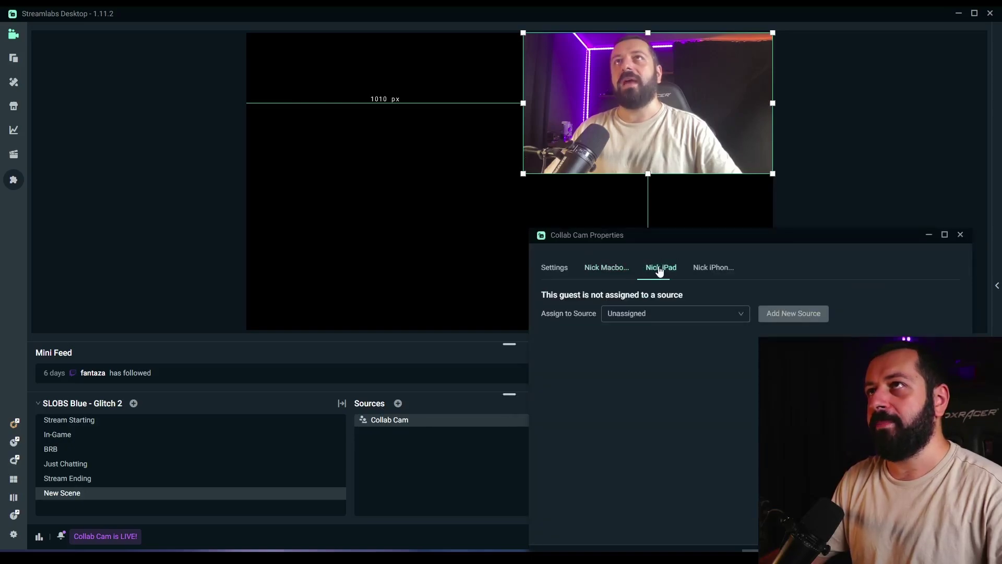
{"action": "left_click", "coordinate": [771, 313]}
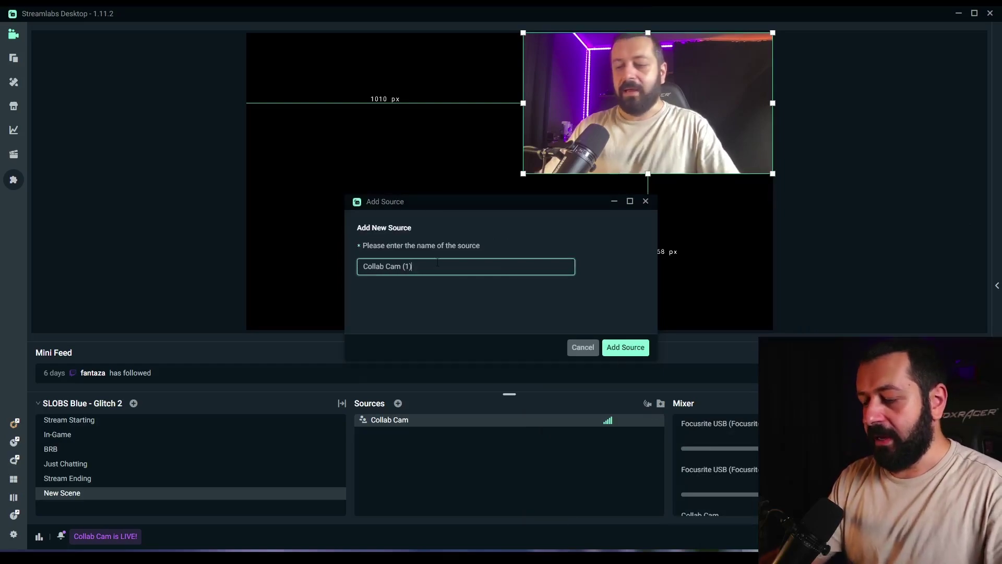
{"action": "key", "text": "BackSpace"}
{"action": "key", "text": "BackSpace"}
{"action": "key", "text": "BackSpace"}
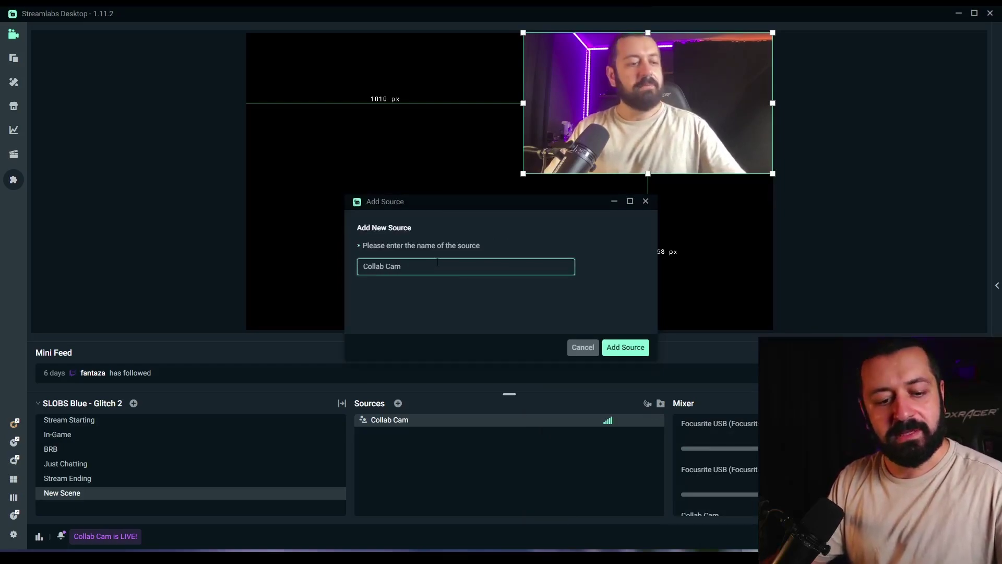
{"action": "type", "text": "iPad"}
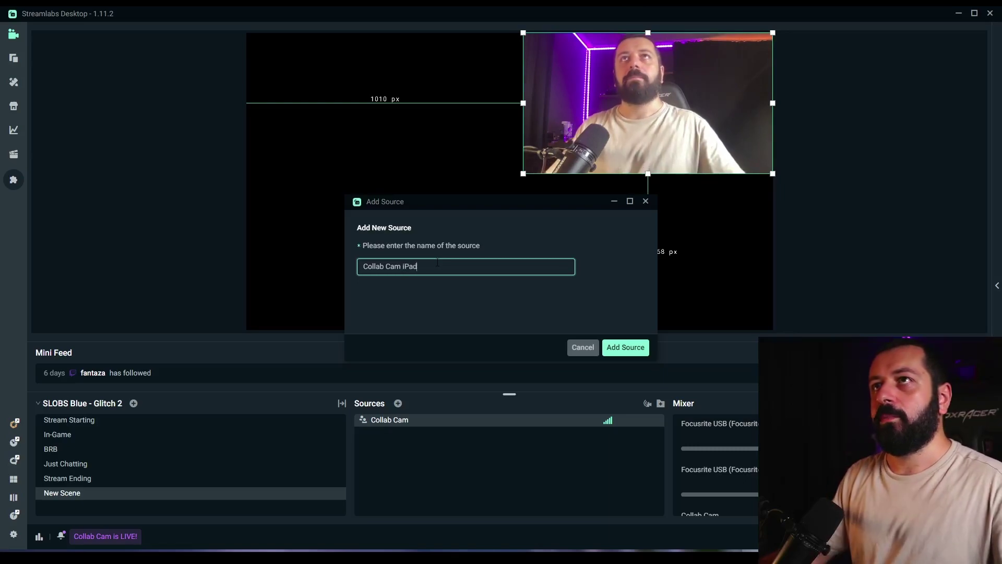
{"action": "left_click", "coordinate": [637, 349]}
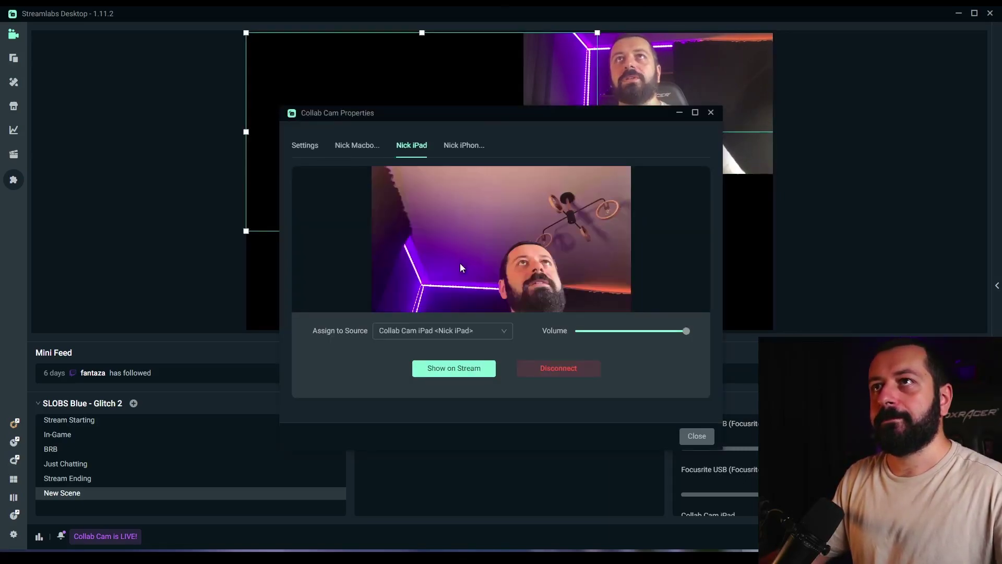
{"action": "left_click", "coordinate": [454, 368]}
{"action": "left_click_drag", "start_coordinate": [632, 113], "coordinate": [895, 272]}
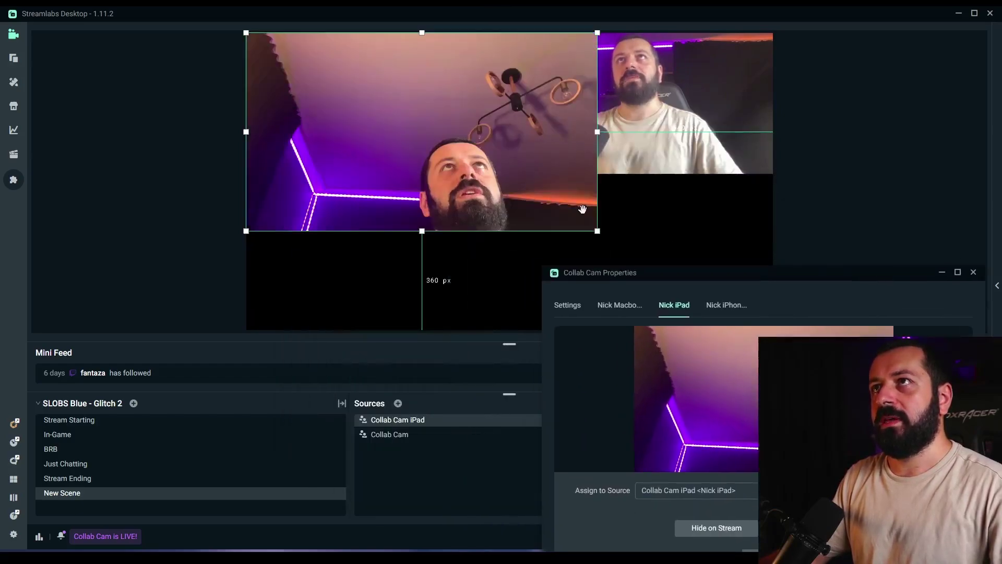
{"action": "left_click_drag", "start_coordinate": [598, 232], "coordinate": [499, 163]}
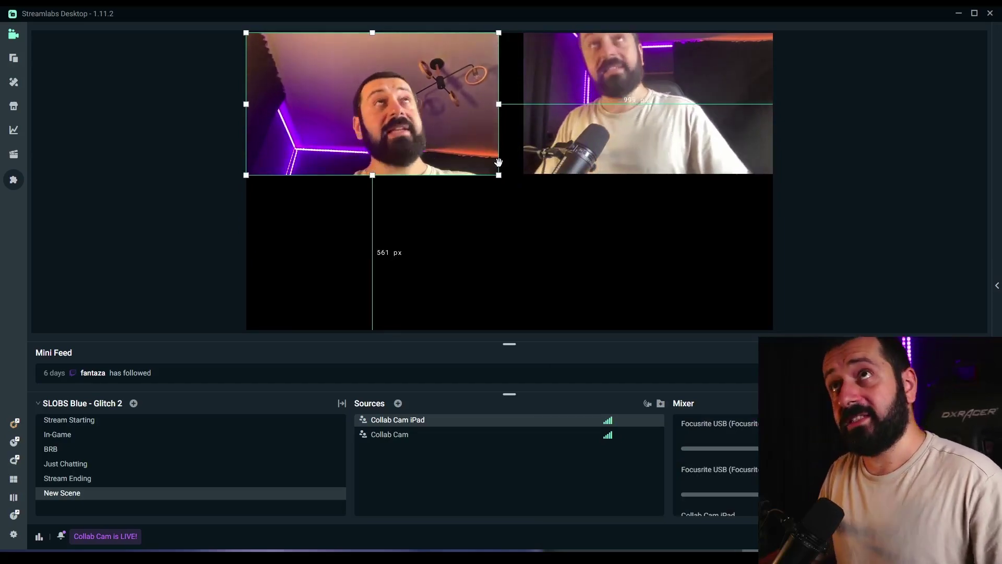
Step: Create a Collab Cam iPhone source for the iPhone guest and show its feed on stream
{"action": "mouse_move", "coordinate": [617, 428]}
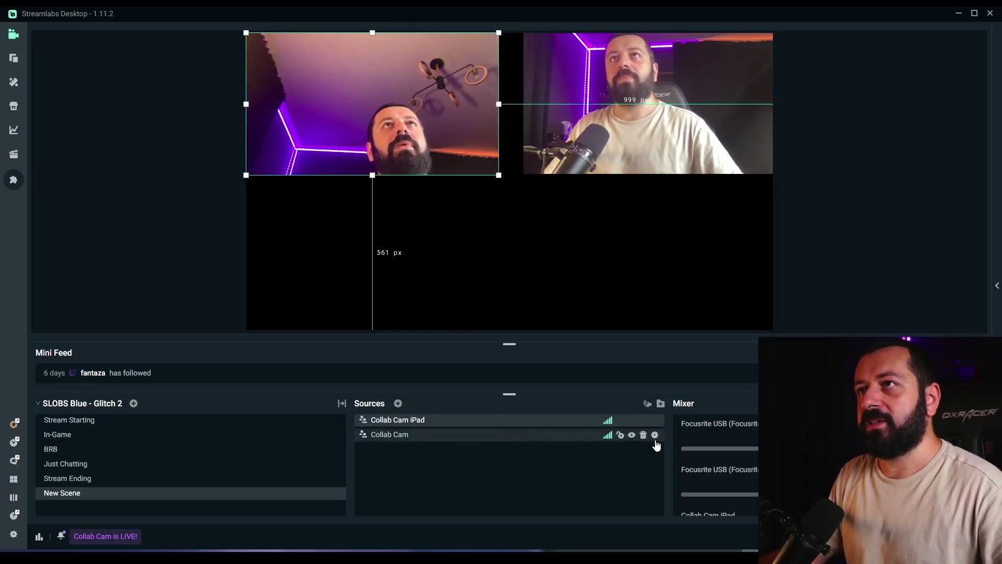
{"action": "left_click", "coordinate": [656, 440]}
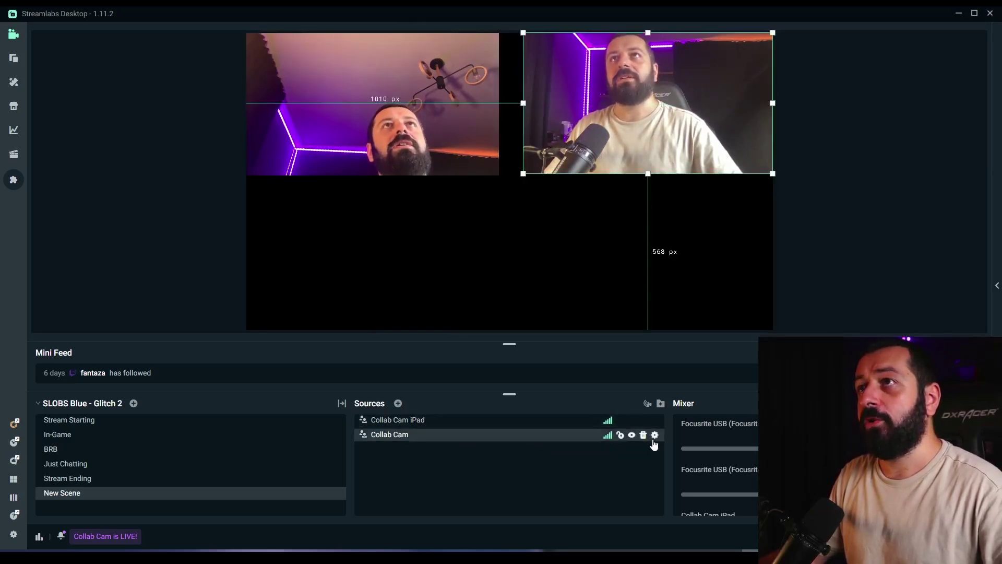
{"action": "left_click", "coordinate": [654, 436]}
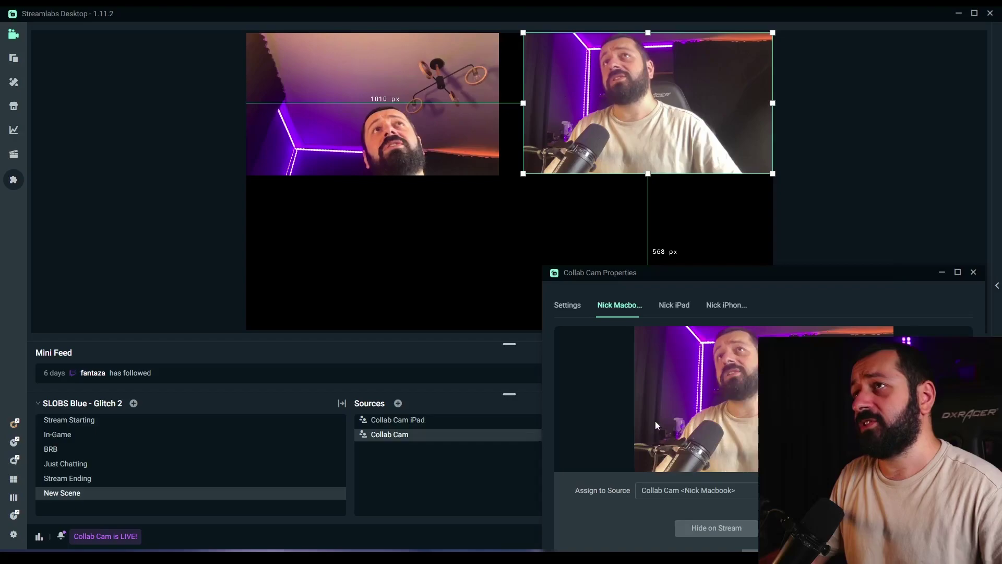
{"action": "left_click", "coordinate": [729, 306]}
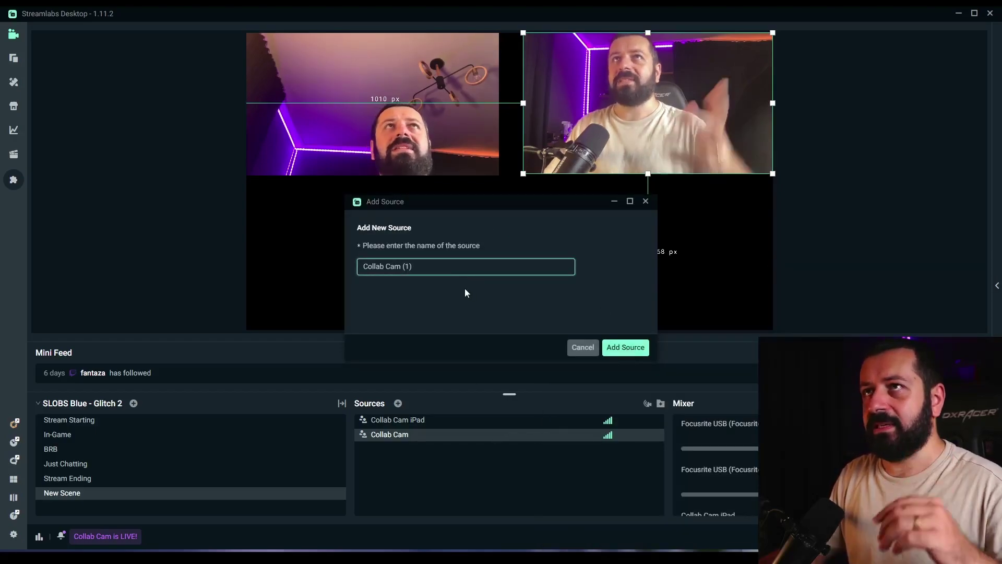
{"action": "key", "text": "BackSpace"}
{"action": "key", "text": "BackSpace"}
{"action": "key", "text": "BackSpace"}
{"action": "type", "text": "iPhone"}
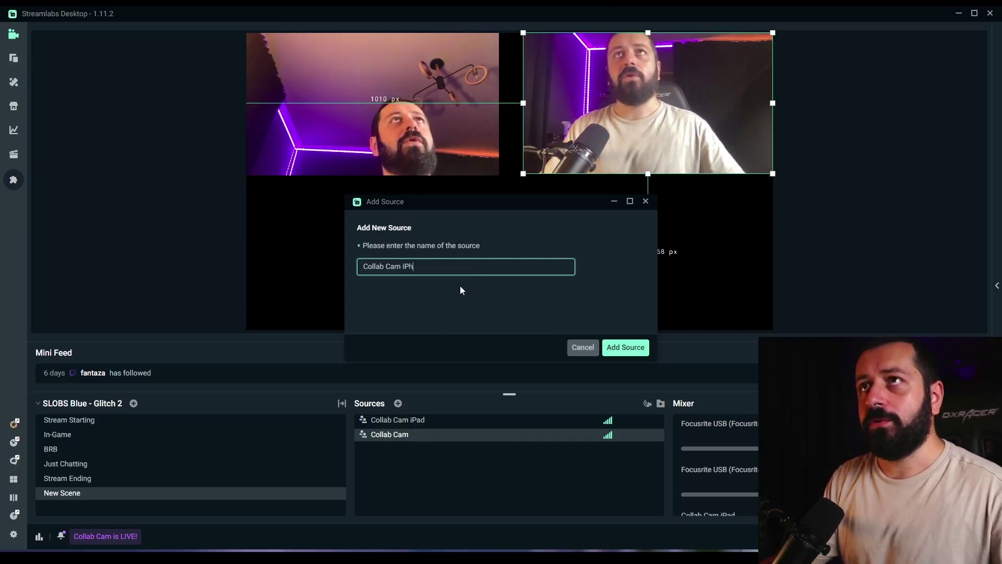
{"action": "left_click", "coordinate": [621, 350]}
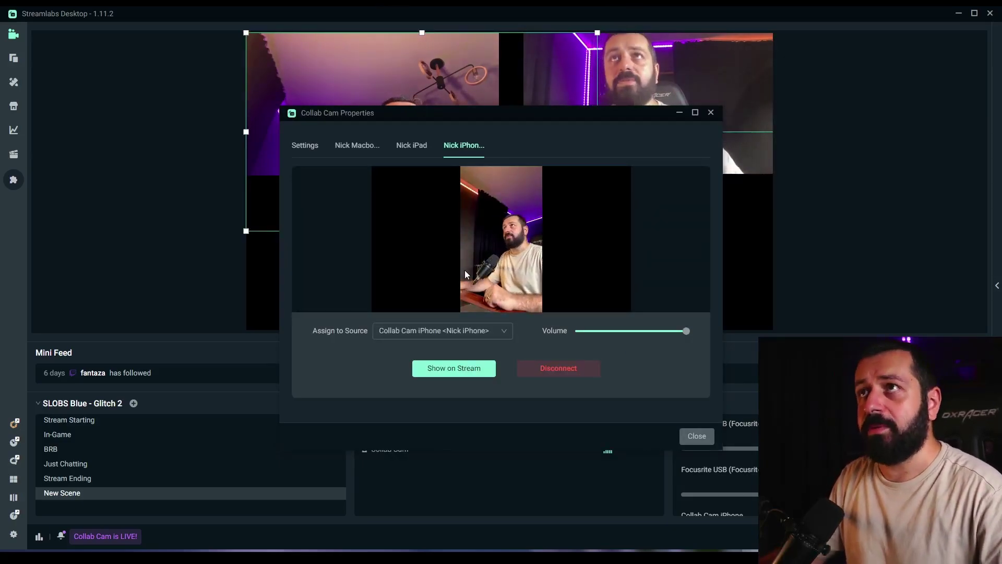
{"action": "left_click", "coordinate": [446, 370]}
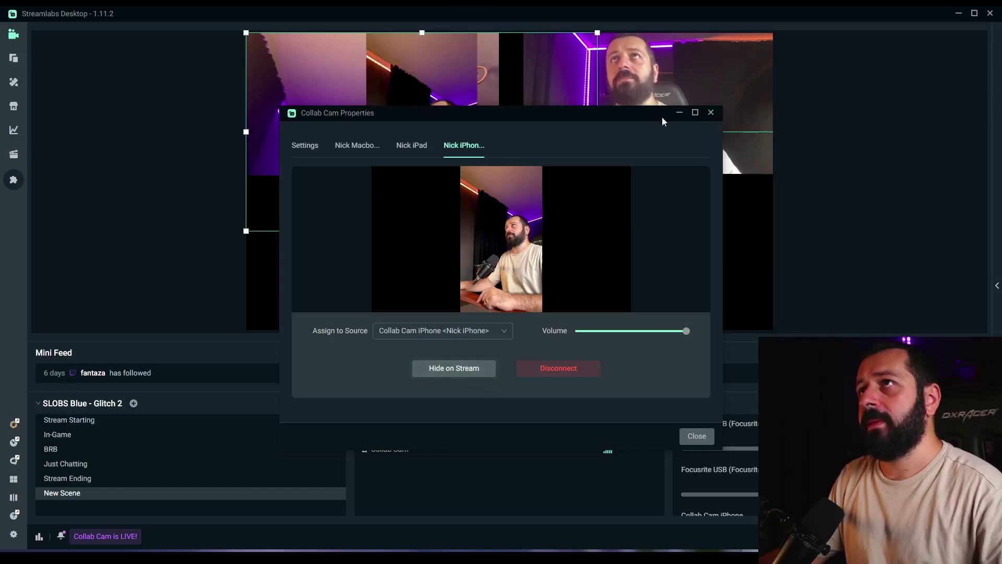
{"action": "left_click", "coordinate": [710, 112]}
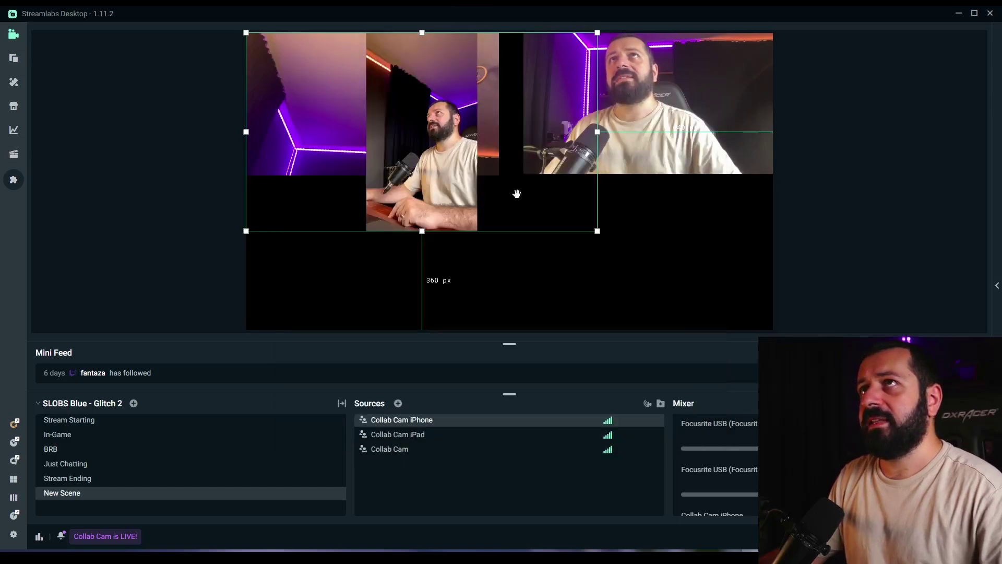
Step: Shrink and centre the iPhone feed, then move the iPad and MacBook feeds into one row beside it
{"action": "left_click_drag", "start_coordinate": [597, 230], "coordinate": [506, 194]}
{"action": "left_click_drag", "start_coordinate": [395, 161], "coordinate": [501, 236]}
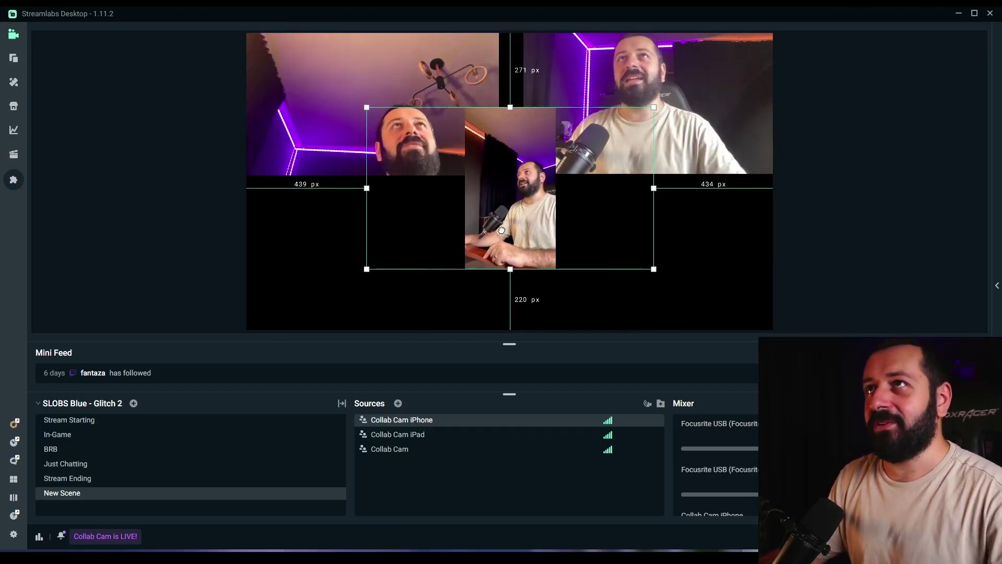
{"action": "left_click_drag", "start_coordinate": [314, 141], "coordinate": [320, 212]}
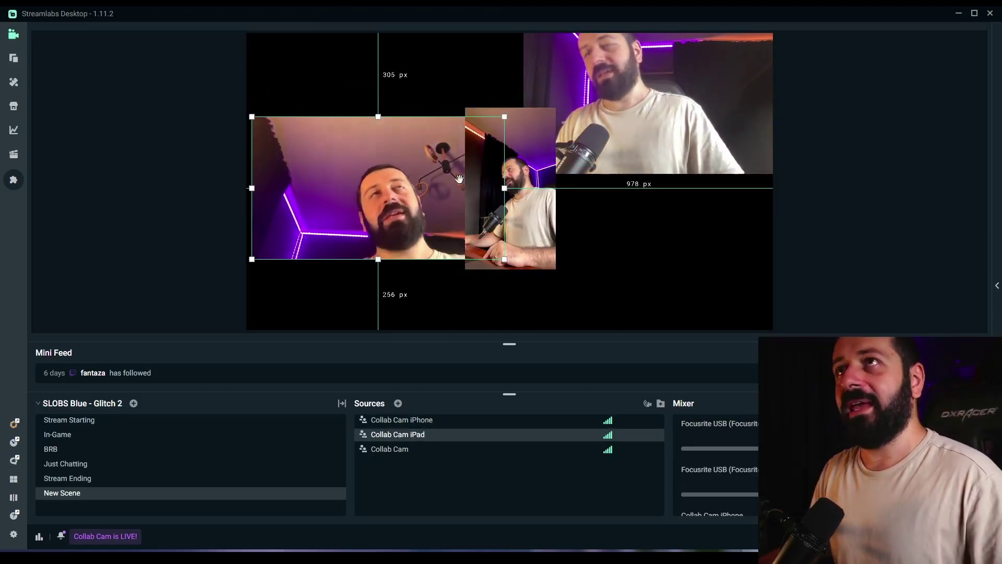
{"action": "left_click_drag", "start_coordinate": [623, 120], "coordinate": [623, 123]}
{"action": "left_click_drag", "start_coordinate": [707, 90], "coordinate": [734, 195]}
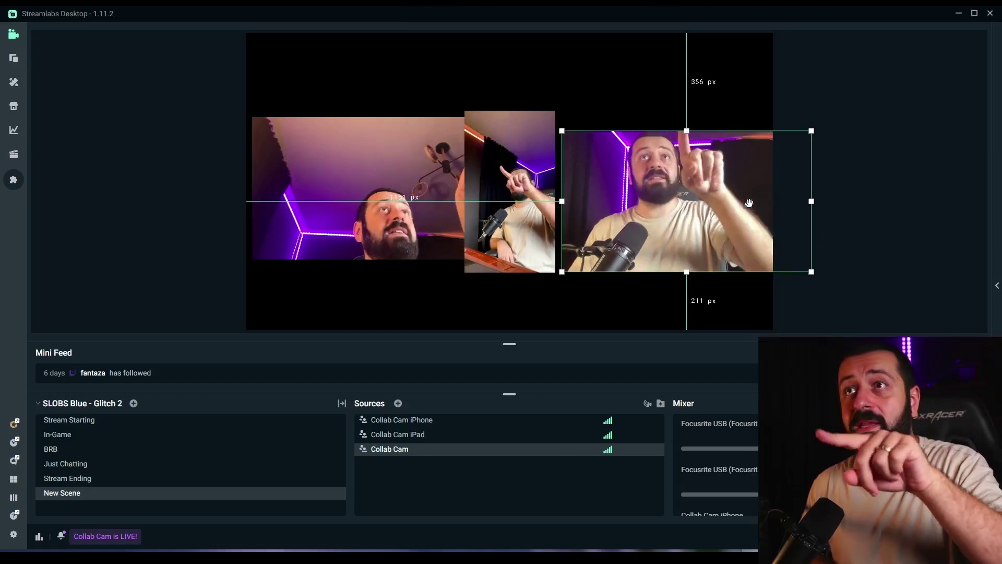
{"action": "left_click", "coordinate": [397, 404]}
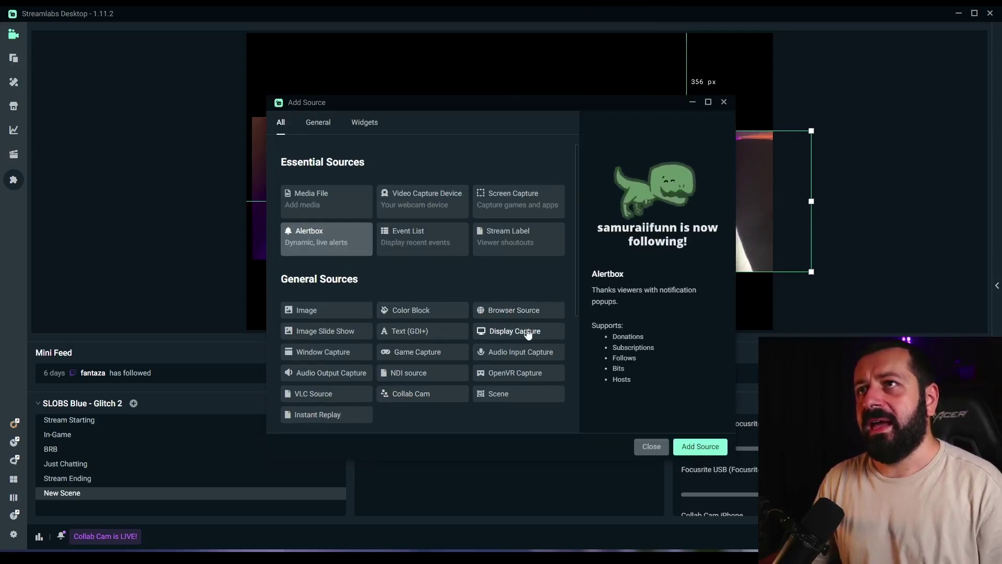
{"action": "left_click", "coordinate": [318, 122]}
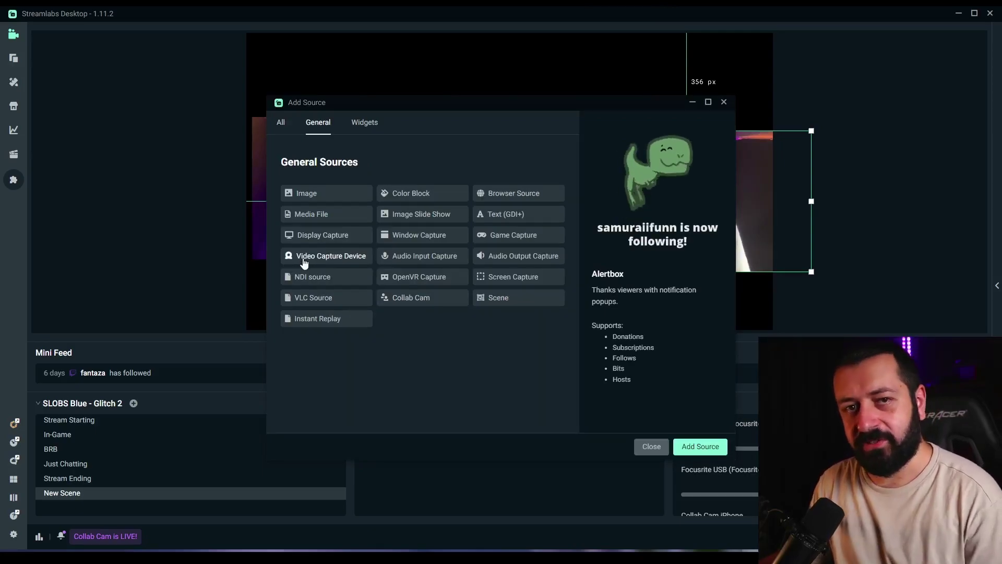
{"action": "left_click", "coordinate": [651, 447]}
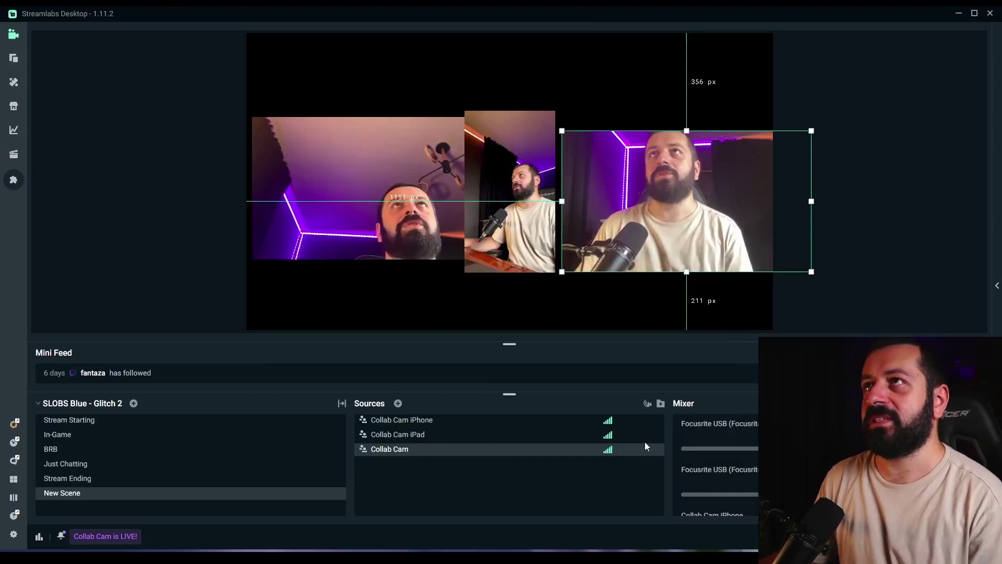